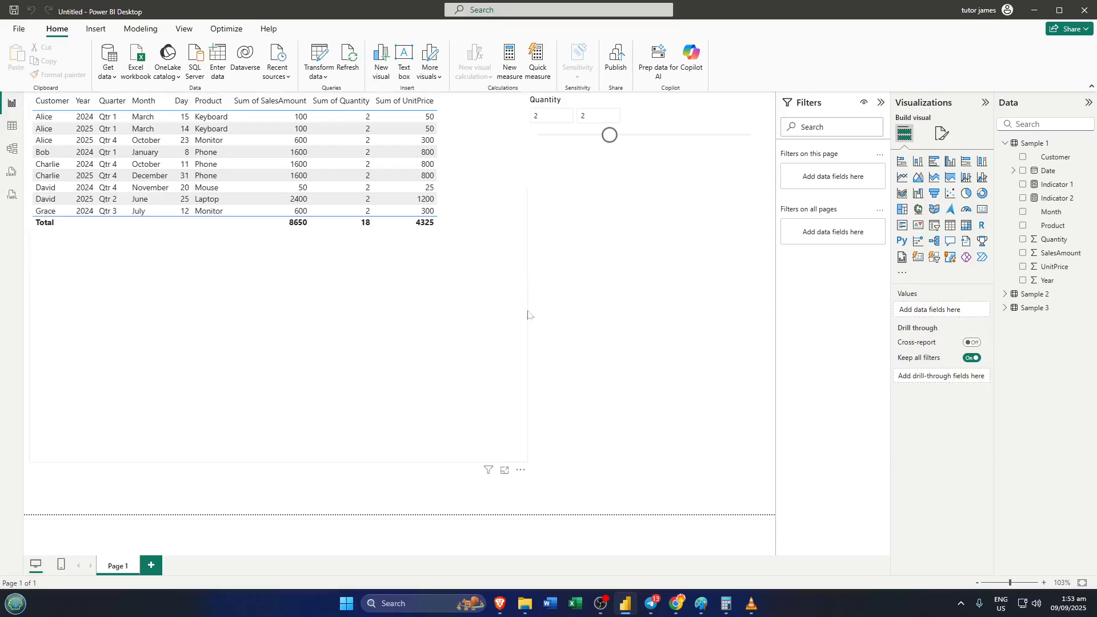
pyautogui.moveTo(411, 291); pyautogui.dragTo(543, 343)
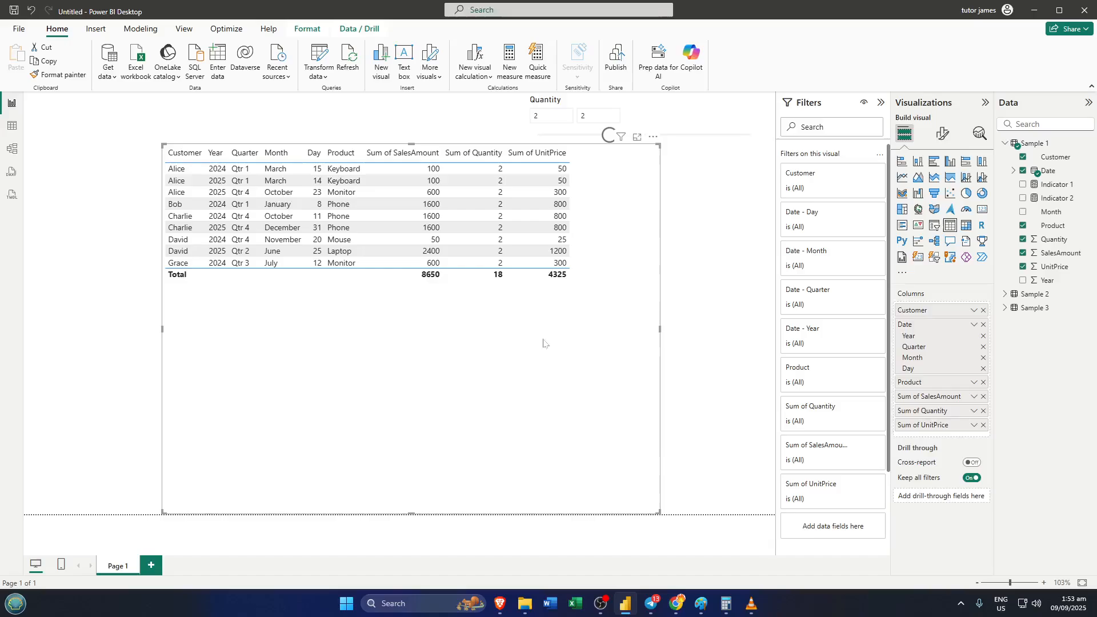
pyautogui.click(685, 304)
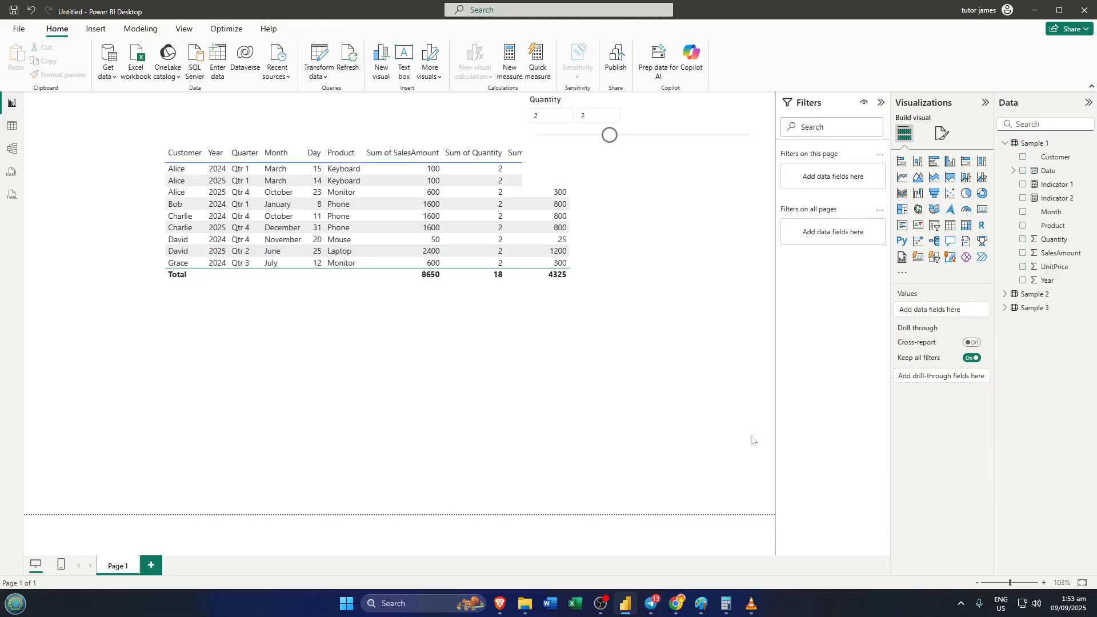
pyautogui.hotkey('ctrl', 'z')
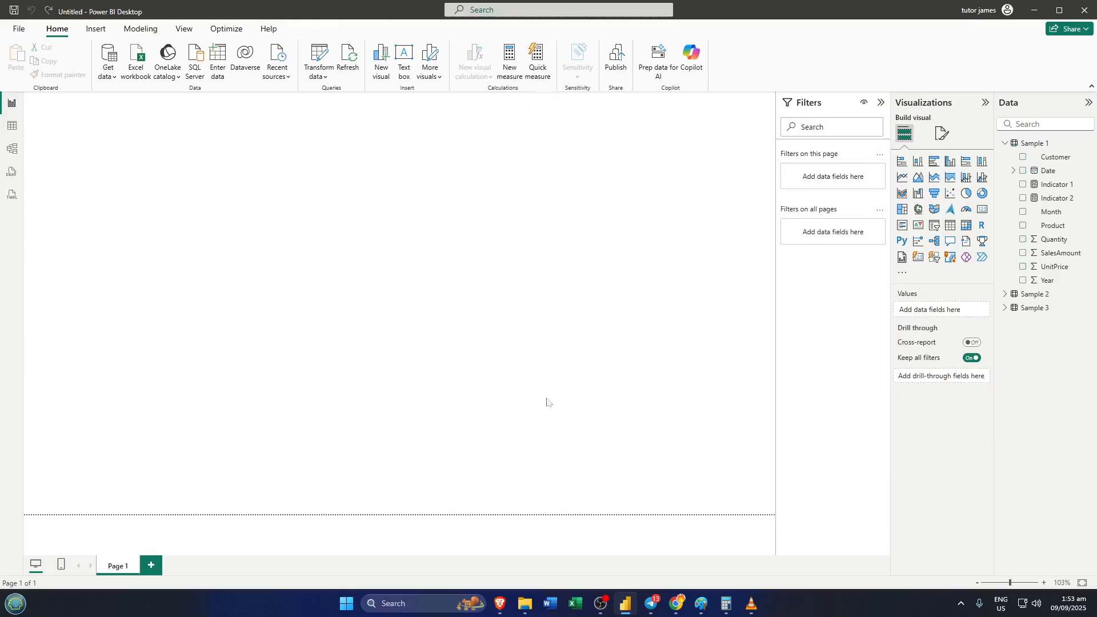
pyautogui.click(646, 359)
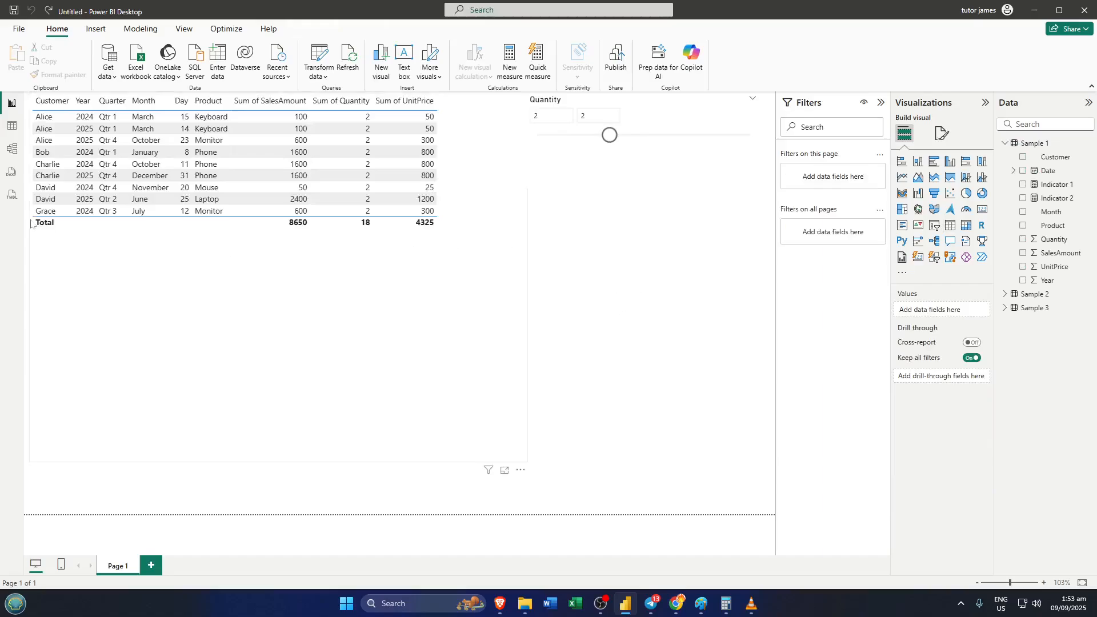
# Step: Switch to the model view and move the Sample 2 table between Sample 1 and Sample 3
pyautogui.click(11, 152)
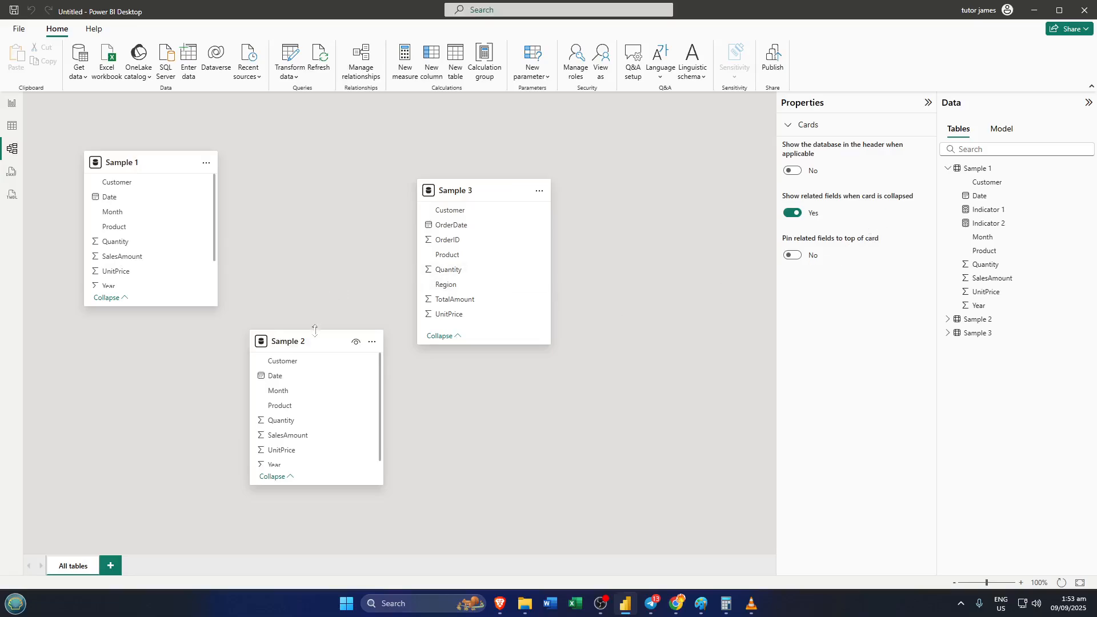
pyautogui.moveTo(315, 341); pyautogui.dragTo(317, 192)
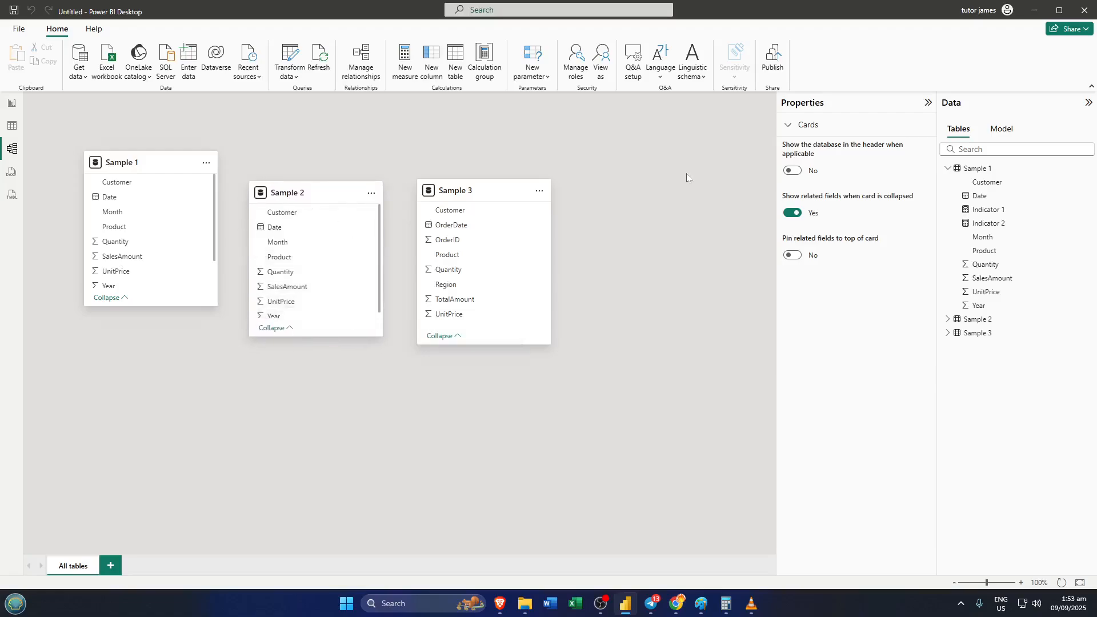
# Step: Group the Indicator 1 and Indicator 2 measures of Sample 1 in a display folder named Indicator Folder
pyautogui.click(977, 212)
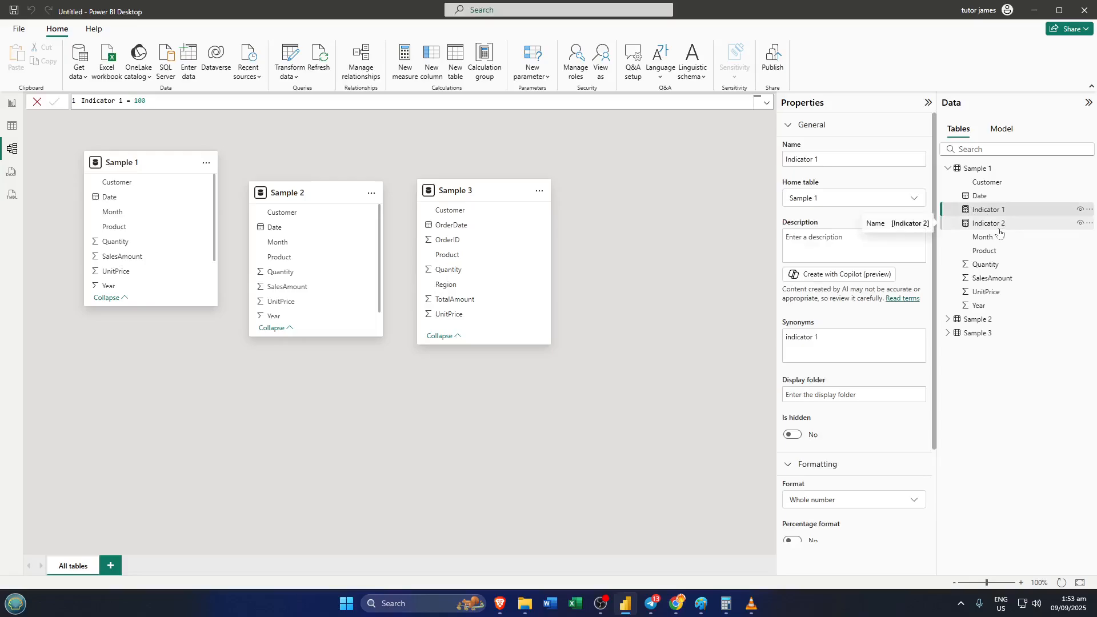
pyautogui.keyDown('ctrl'); pyautogui.click(998, 230); pyautogui.keyUp('ctrl')
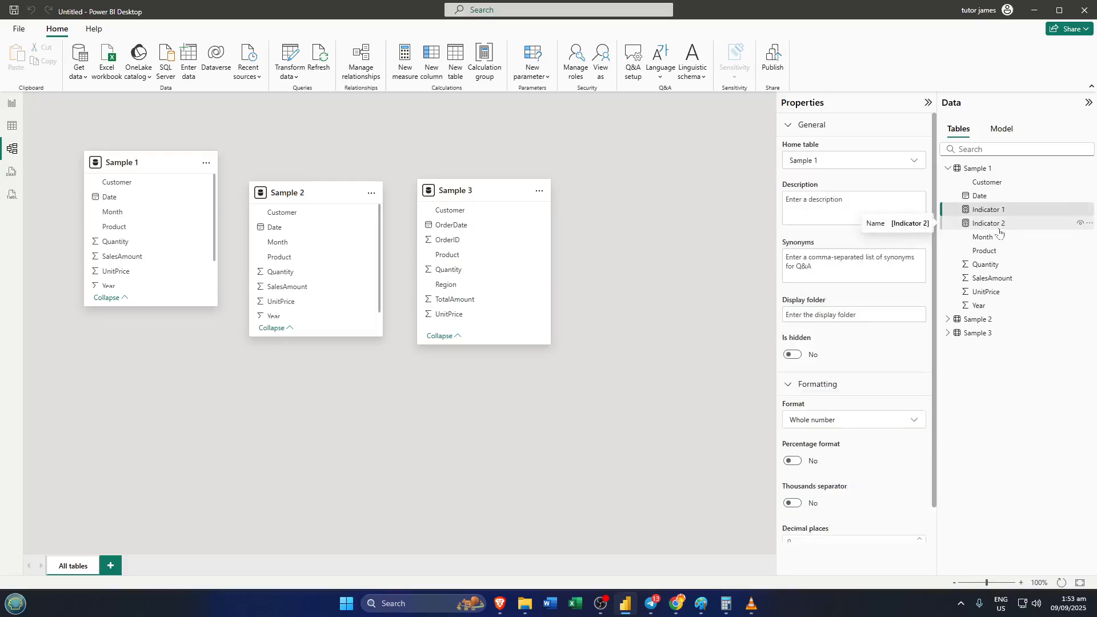
pyautogui.click(1000, 213)
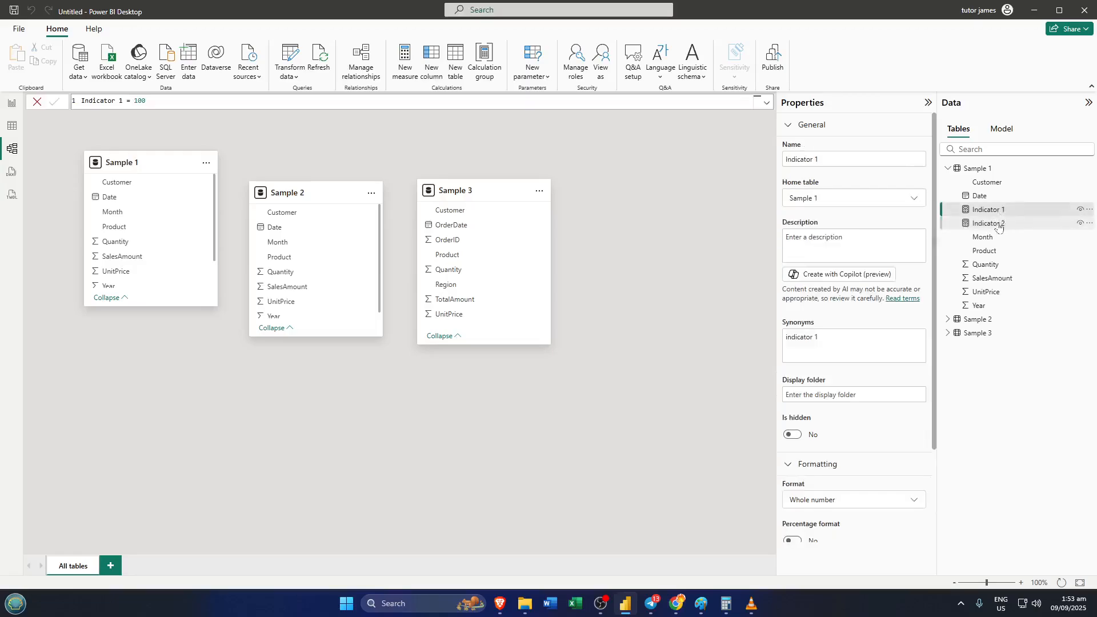
pyautogui.keyDown('ctrl'); pyautogui.click(998, 228); pyautogui.keyUp('ctrl')
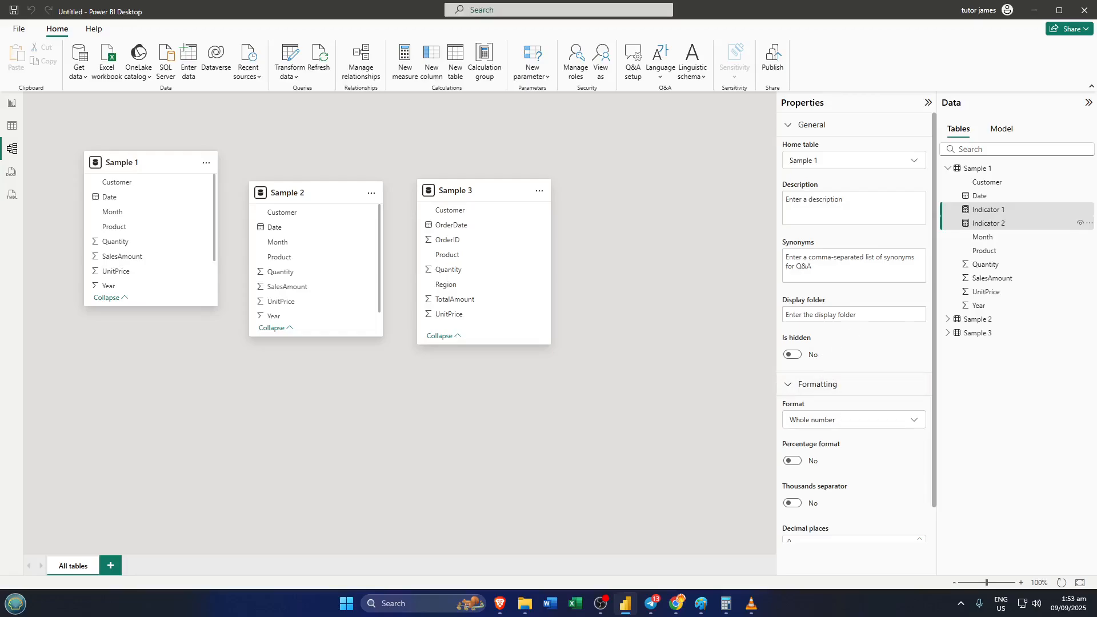
pyautogui.click(854, 314)
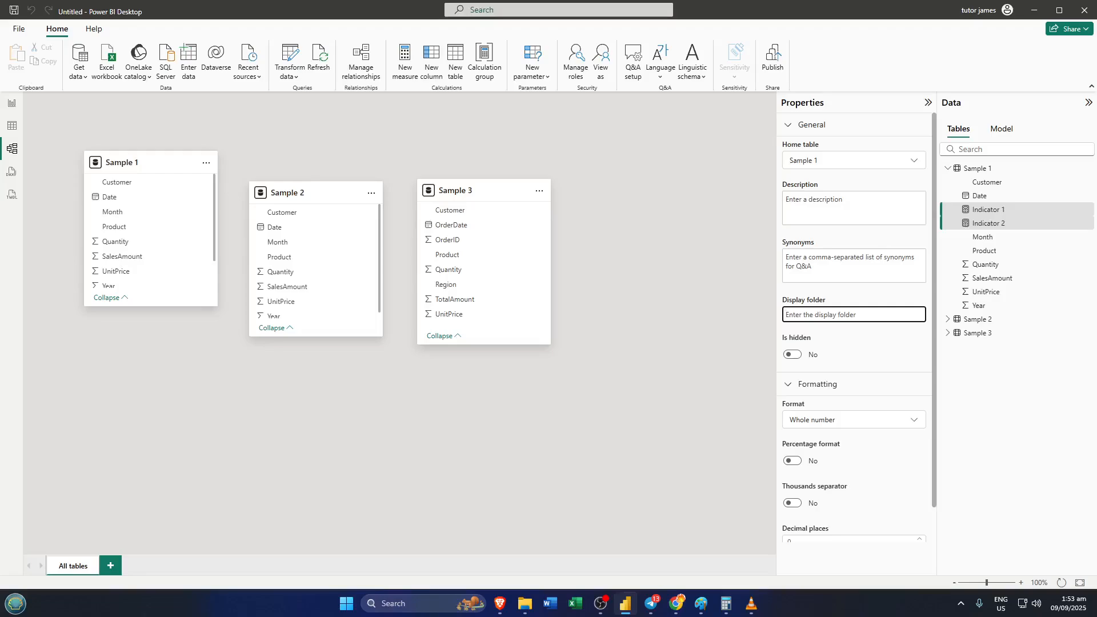
pyautogui.write('I')
pyautogui.write('ndi')
pyautogui.write('ca')
pyautogui.write('yt')
pyautogui.write('t')
pyautogui.write('or Folder')
pyautogui.press('Tab')
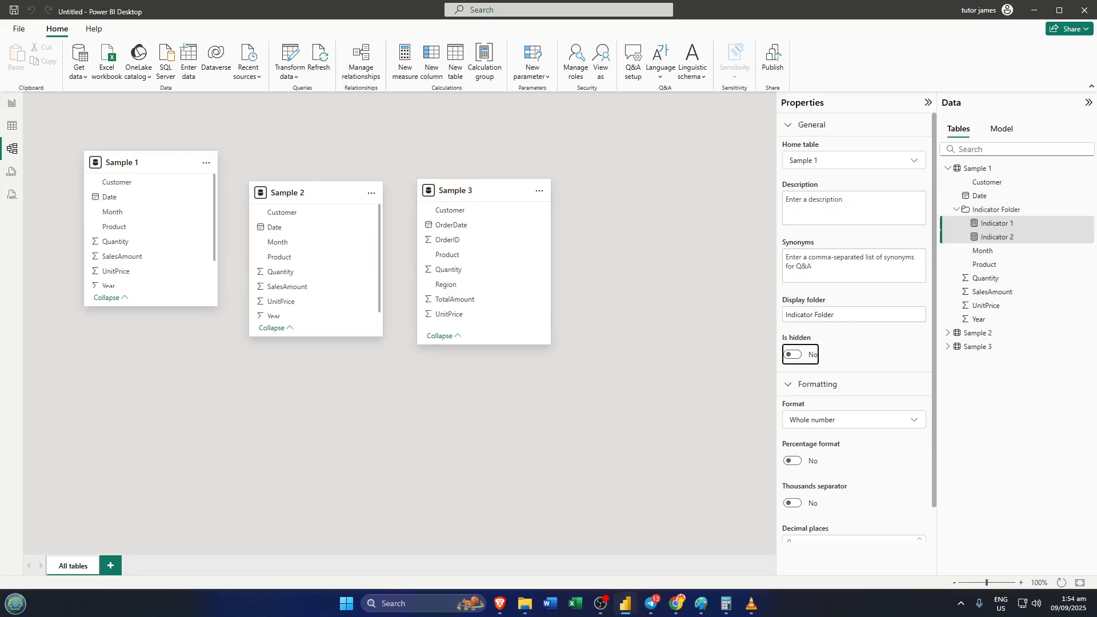
pyautogui.click(872, 311)
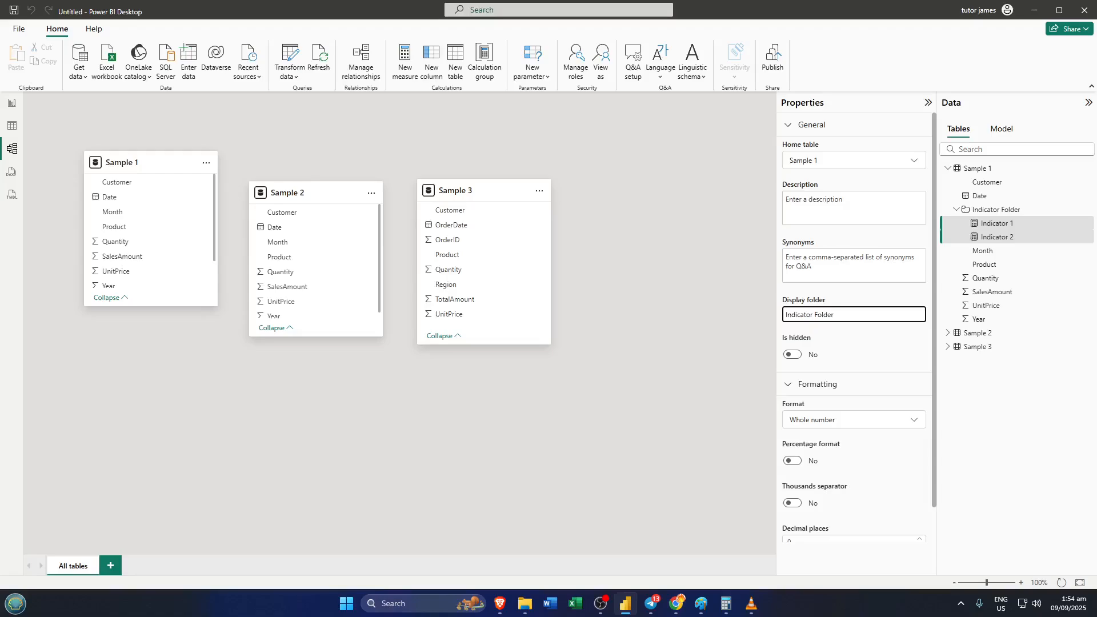
pyautogui.press('Return')
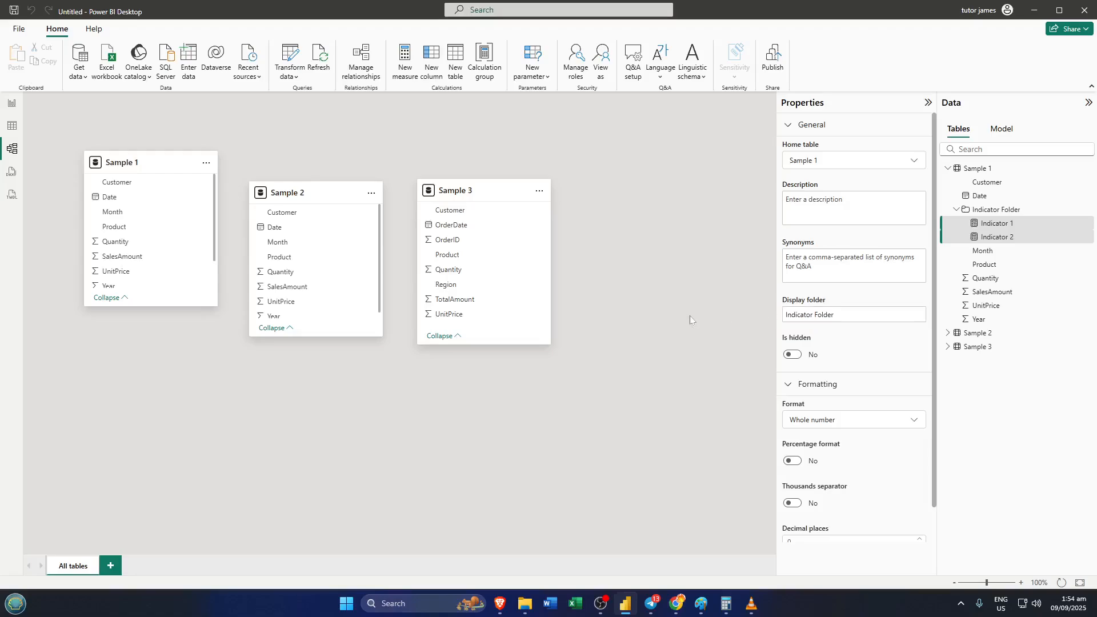
pyautogui.click(701, 321)
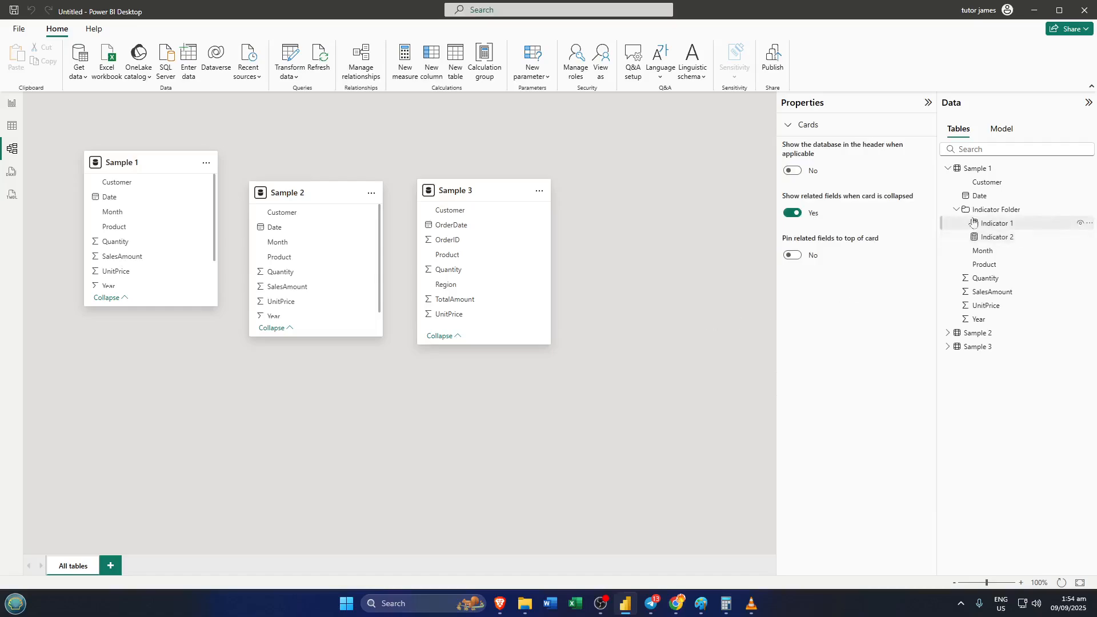
# Step: Collapse and re-expand Indicator Folder under Sample 1 to check its contents, and view the commands available for it
pyautogui.moveTo(974, 223)
pyautogui.mouseDown()
pyautogui.moveTo(997, 200)
pyautogui.moveTo(968, 230)
pyautogui.moveTo(963, 223)
pyautogui.mouseUp()
pyautogui.click(958, 210)
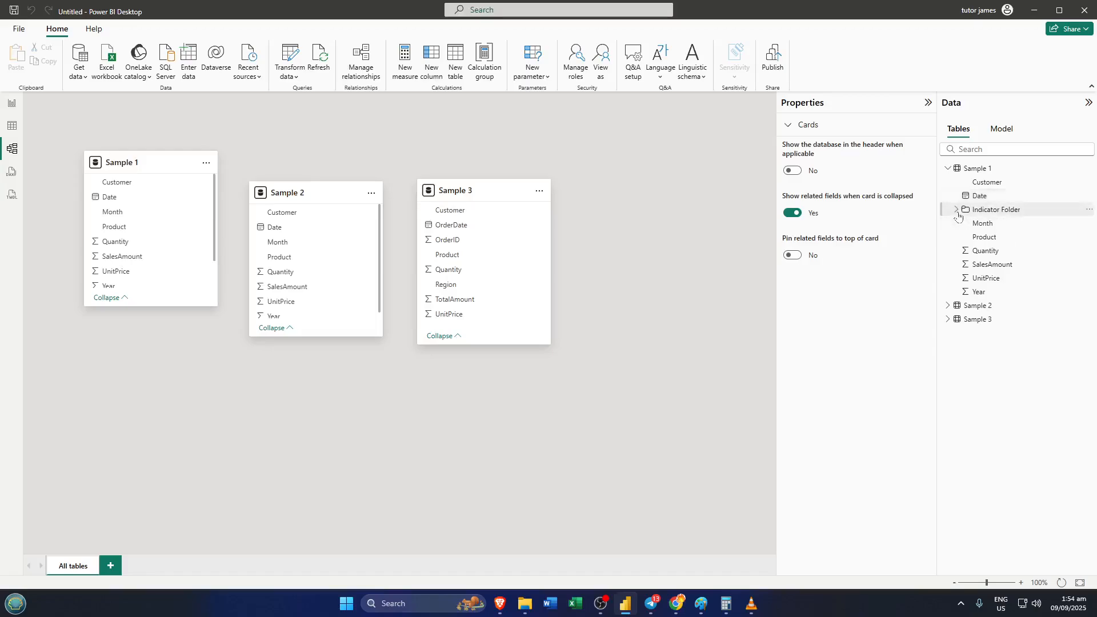
pyautogui.click(957, 211)
pyautogui.click(957, 210)
pyautogui.click(958, 210)
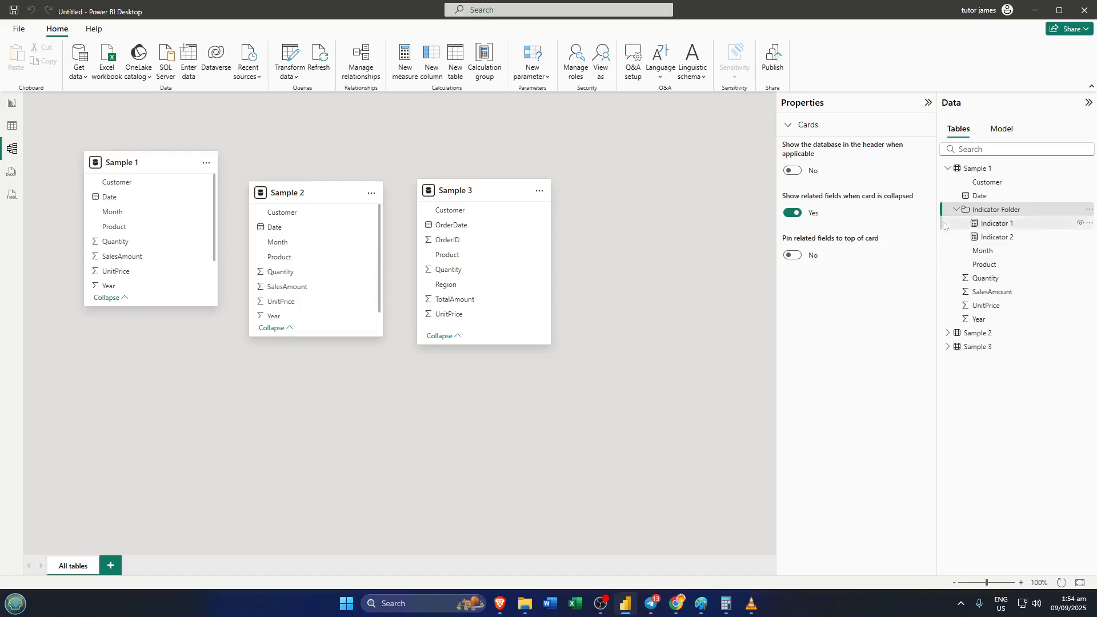
pyautogui.rightClick(975, 214)
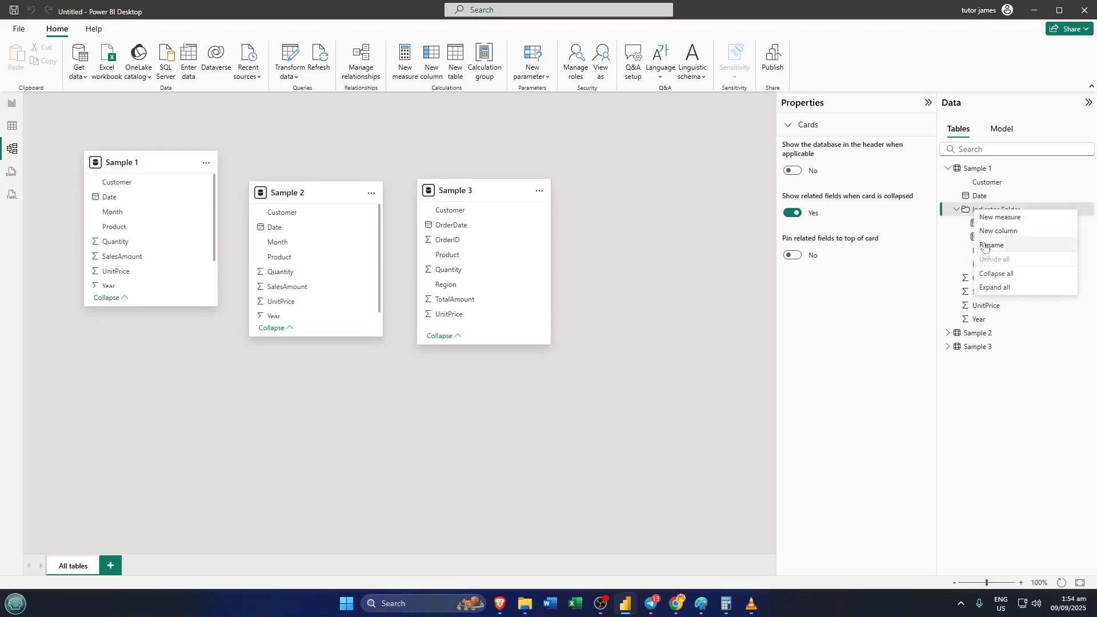
pyautogui.click(911, 292)
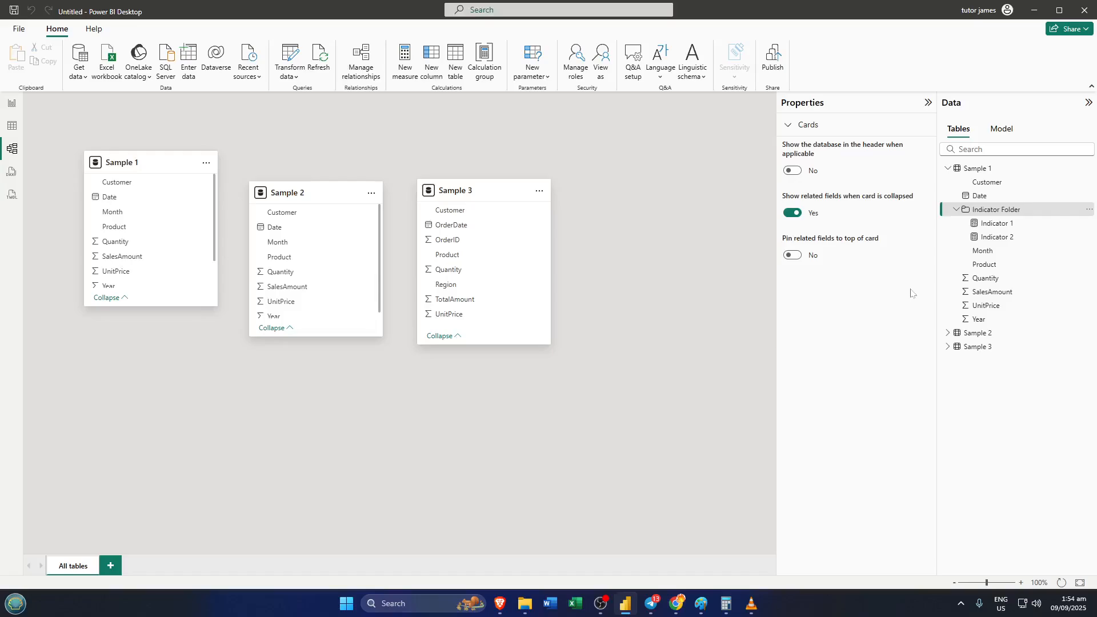
pyautogui.press('alt')
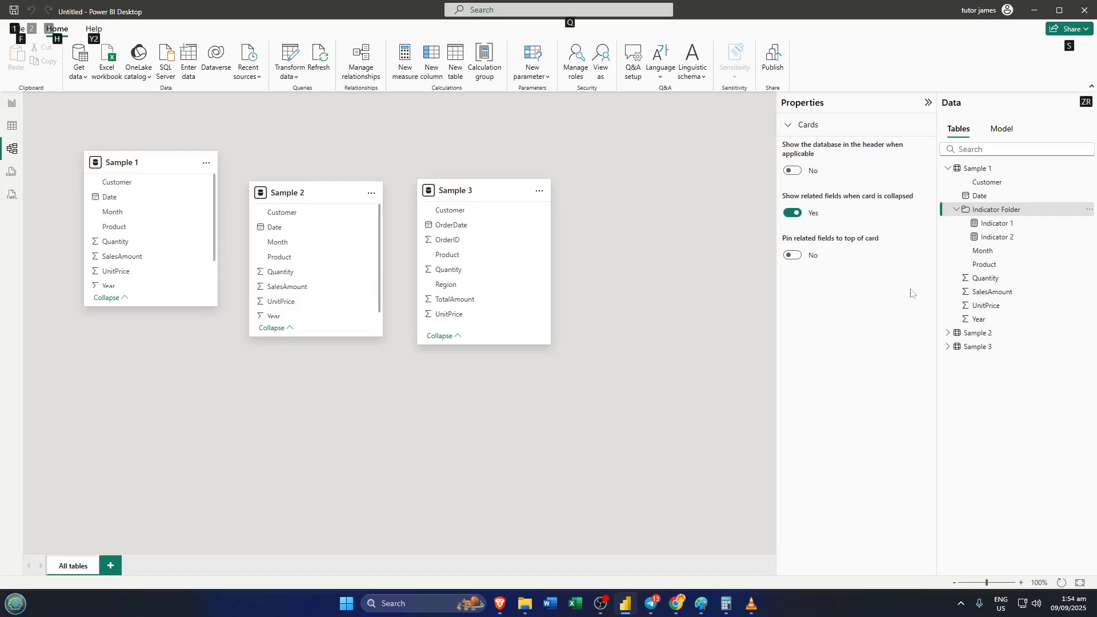
pyautogui.press('Escape')
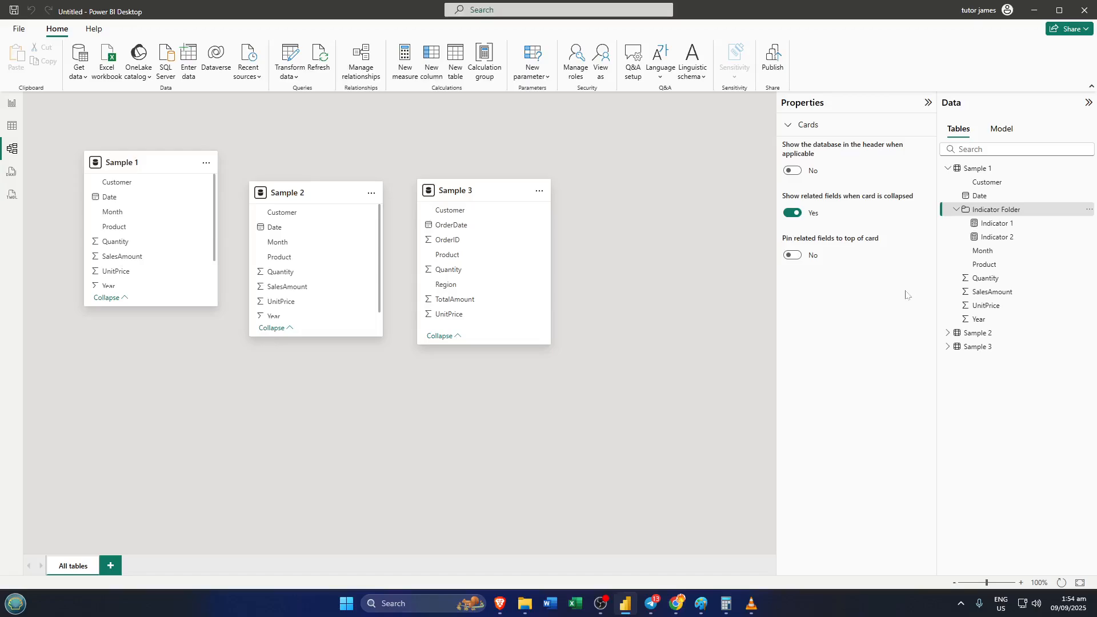
pyautogui.press('alt')
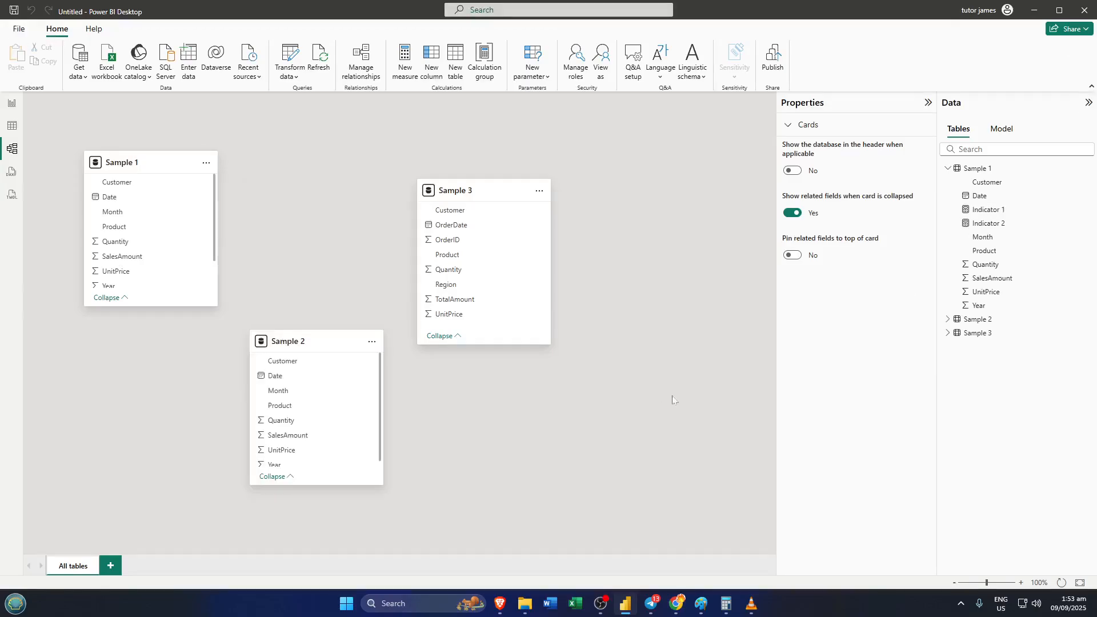